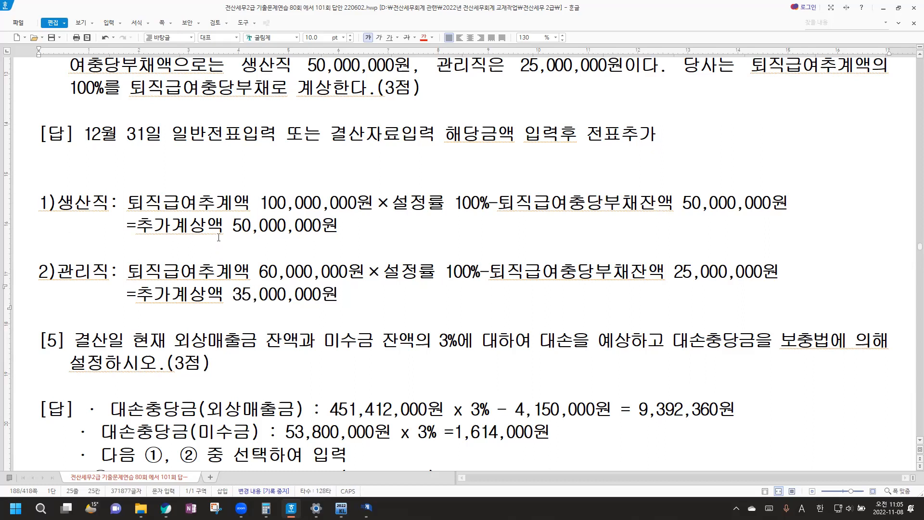
Add the debit line "퇴직급여(제) 50,000,000 /" beneath the answer to question [4]
left_click(194, 152)
type("퇴직급여(제")
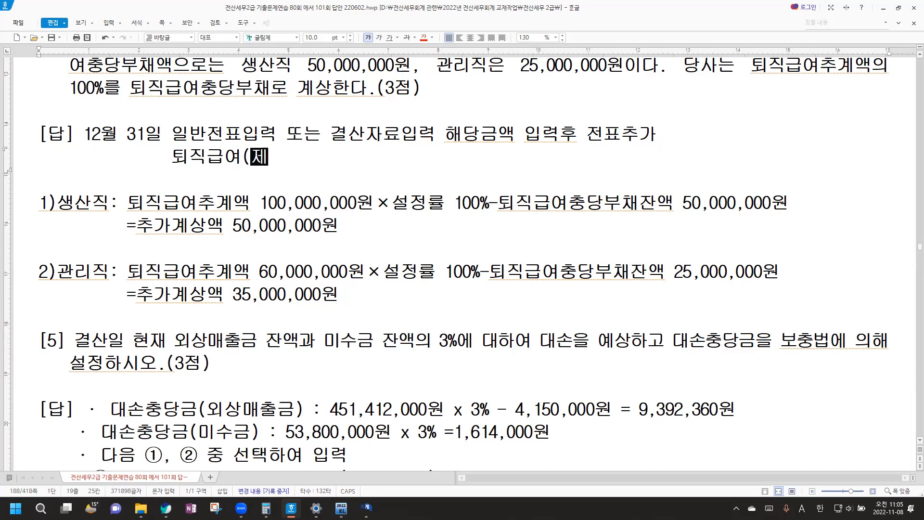
type(") 5")
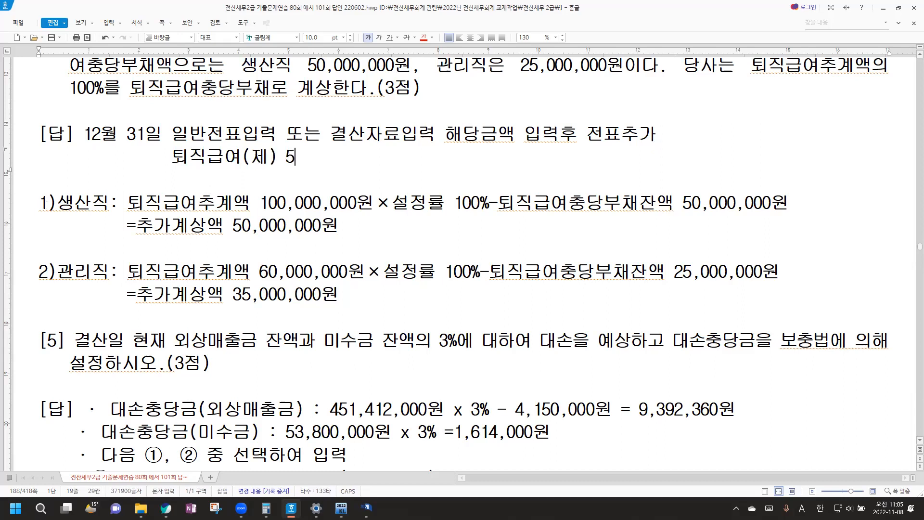
type("0,000,000 /")
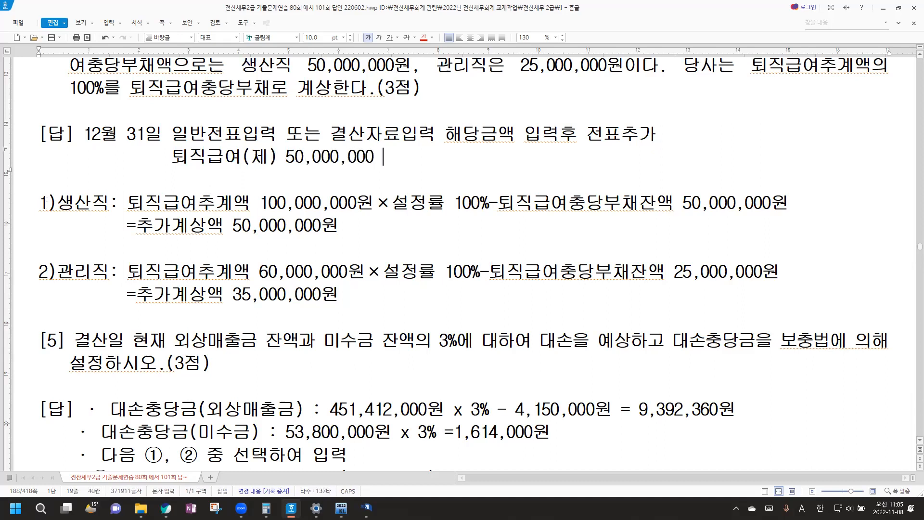
key("Return")
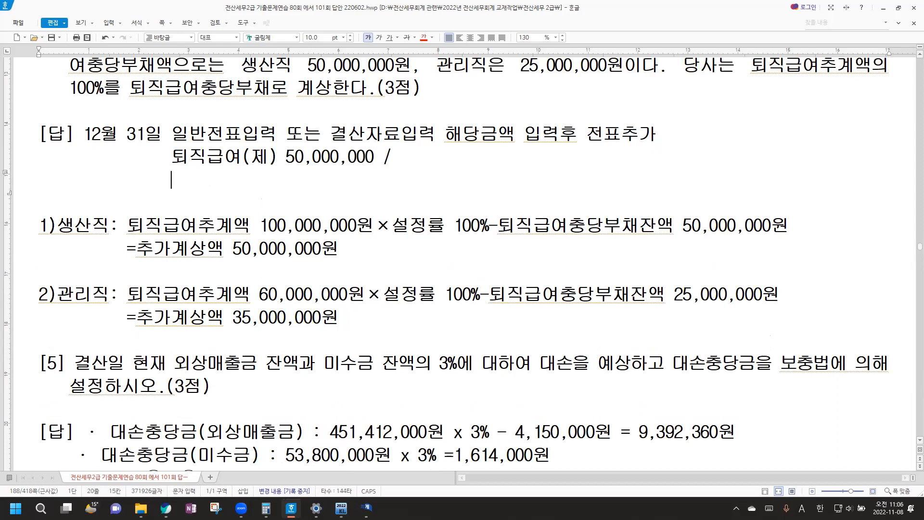
Add a second debit line, "퇴직급여(판) 35,000,000 /", below the manufacturing line
type("퇴직급여")
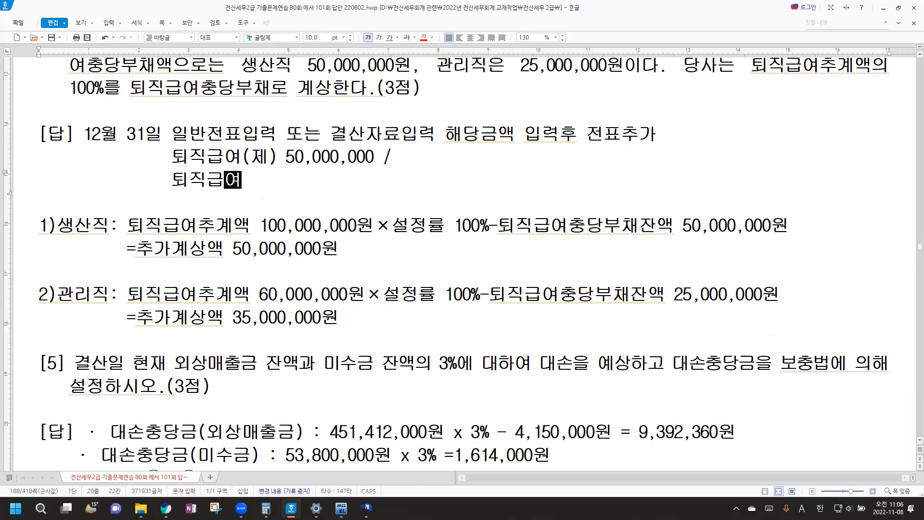
type("(판)")
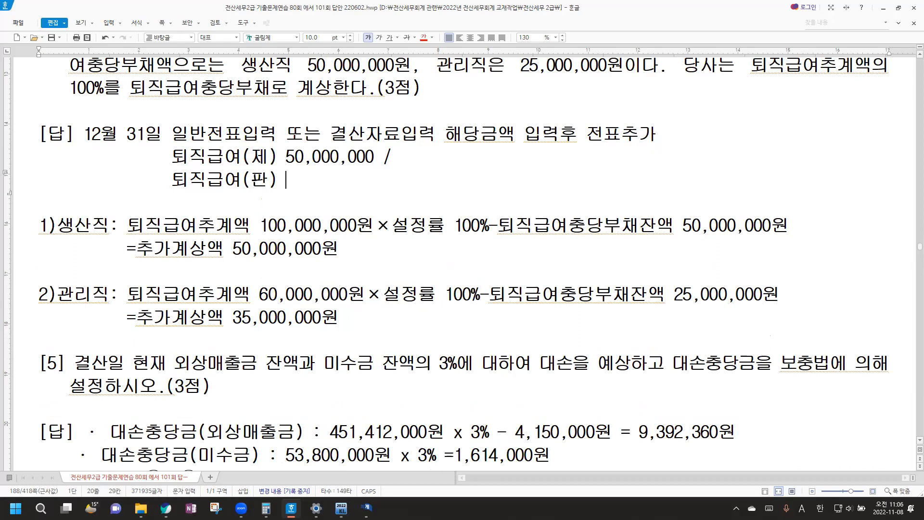
type(" 25")
key("BackSpace")
key("BackSpace")
type("35,000,000 /")
Complete the 퇴직급여(제) line with the credit entry "퇴직급여충당부채 85,000,000"
key("Up")
type("퇴짂")
type("급여충당부채 ")
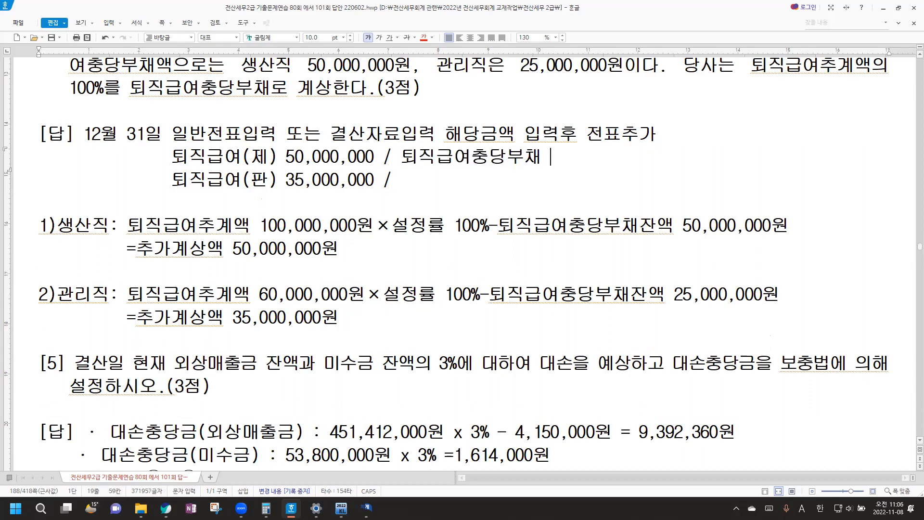
type("85,000,000")
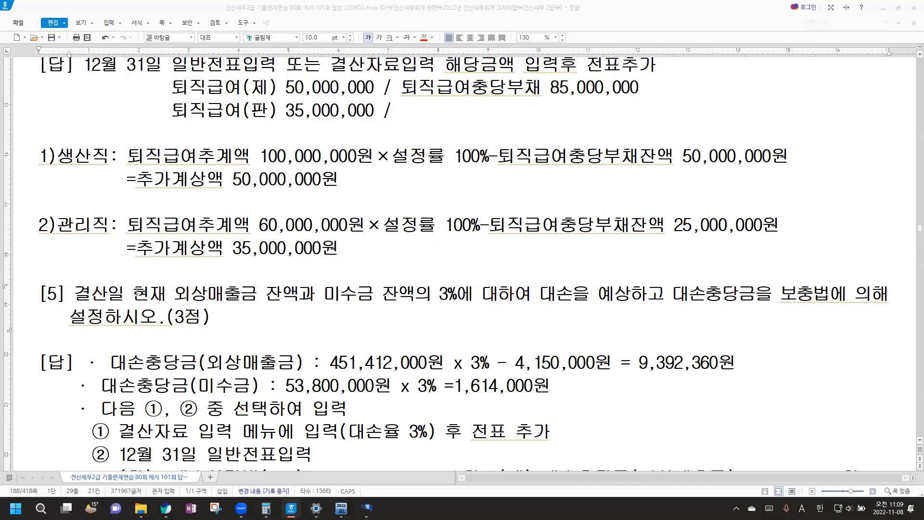
Review question [5], switch to KcLep and open 결산자료입력 for the period January to December 2022
scroll(137, 291, "down", 2)
scroll(157, 317, "down", 2)
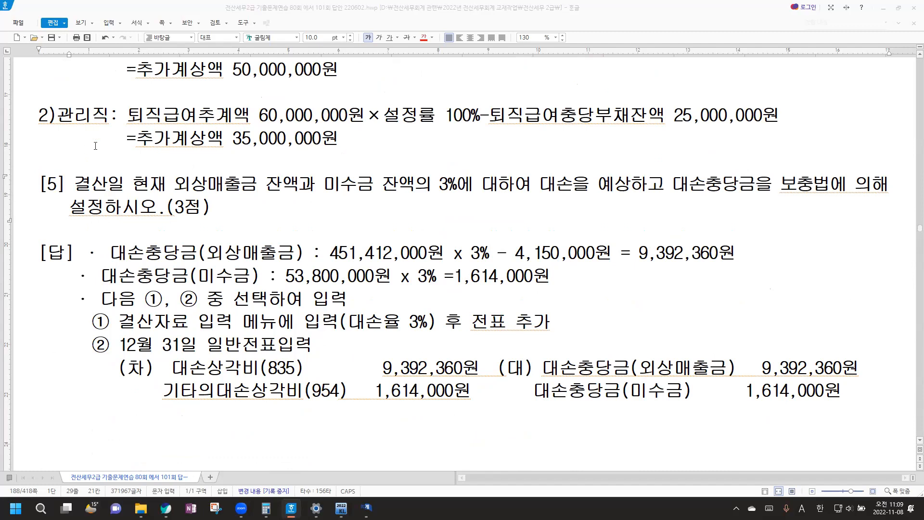
scroll(95, 140, "up", 3)
scroll(64, 128, "up", 1)
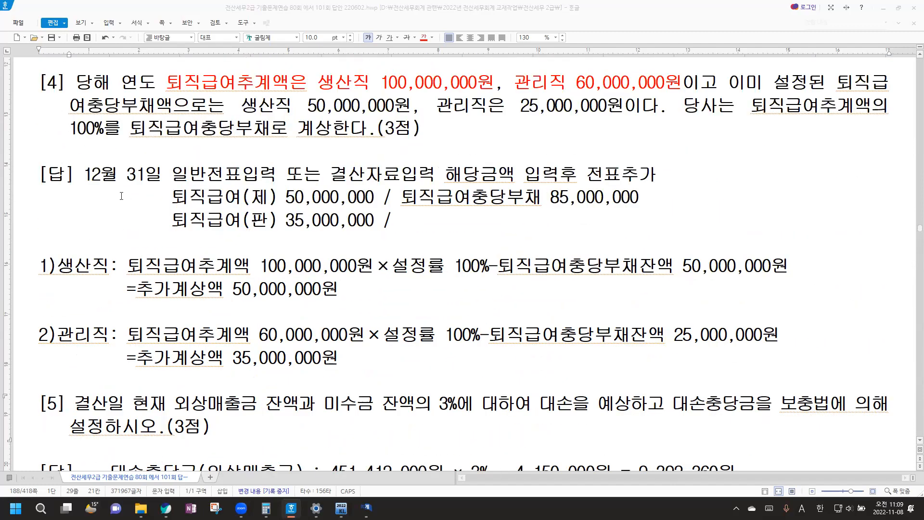
scroll(151, 209, "down", 3)
scroll(163, 212, "down", 1)
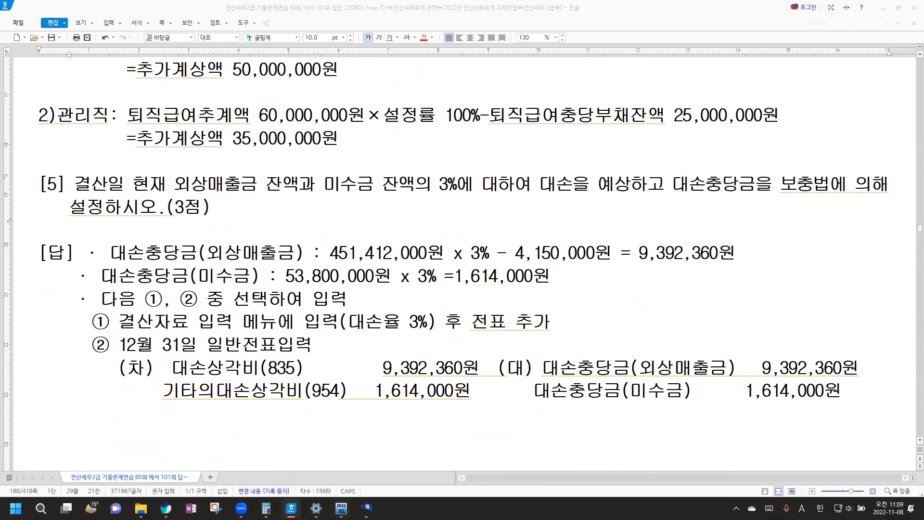
left_click(342, 508)
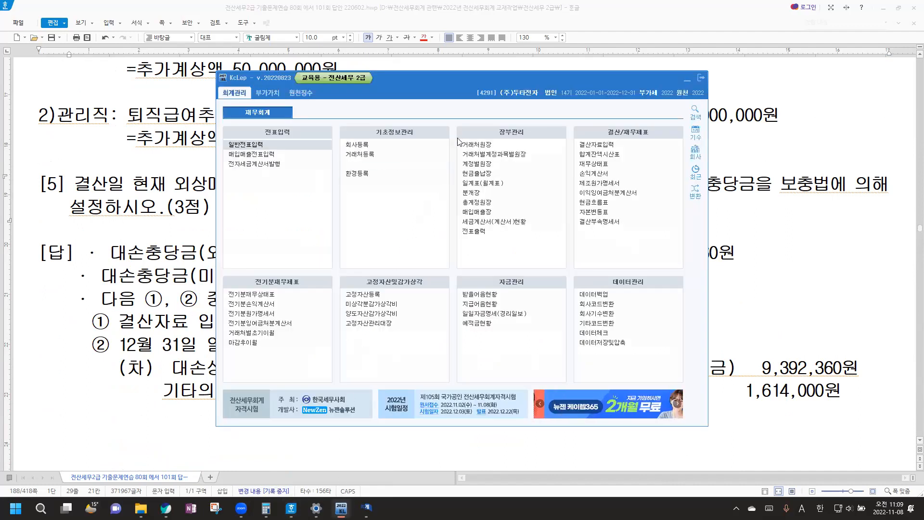
left_click(592, 145)
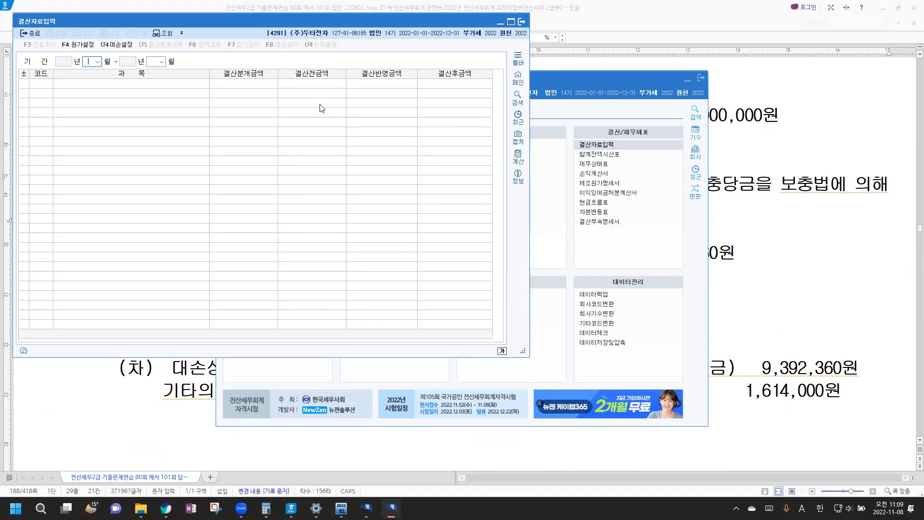
left_click(97, 62)
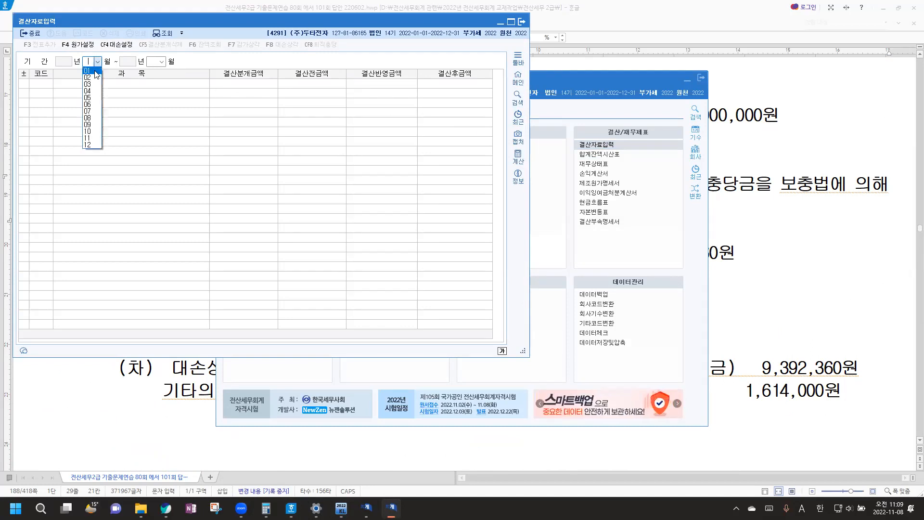
left_click(88, 71)
left_click(162, 61)
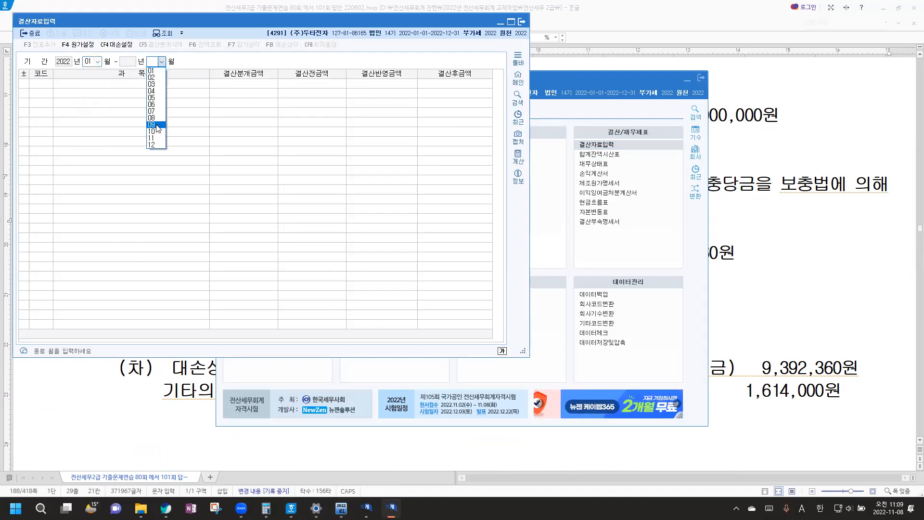
left_click(153, 145)
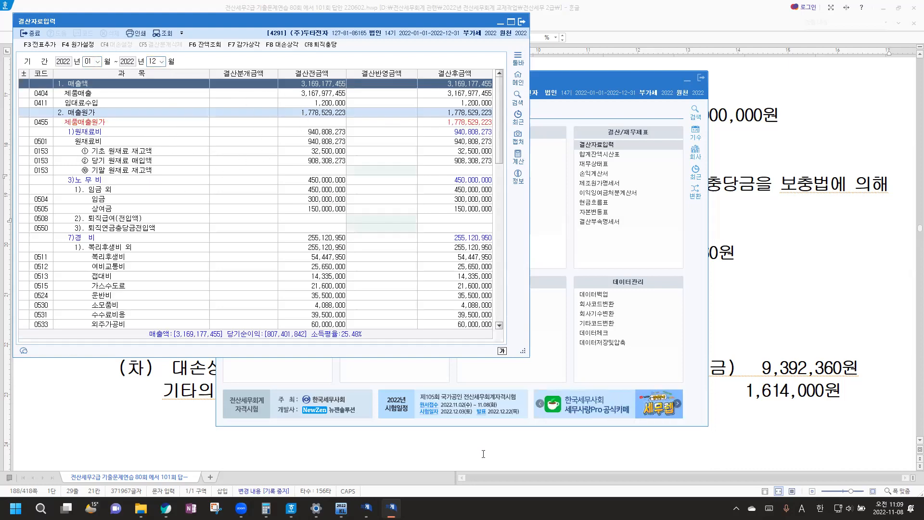
Change the Windows display resolution to 1366 × 768 and keep the new setting
left_click(317, 508)
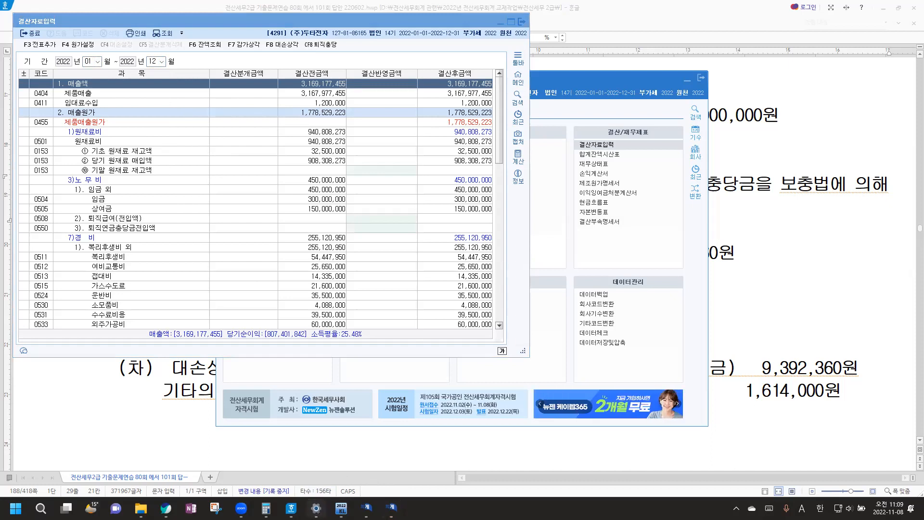
left_click(923, 514)
right_click(632, 302)
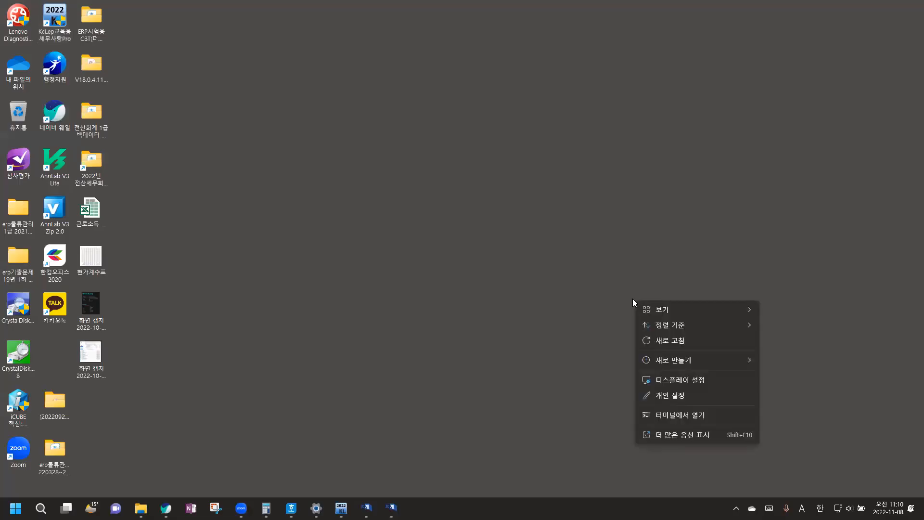
left_click(696, 380)
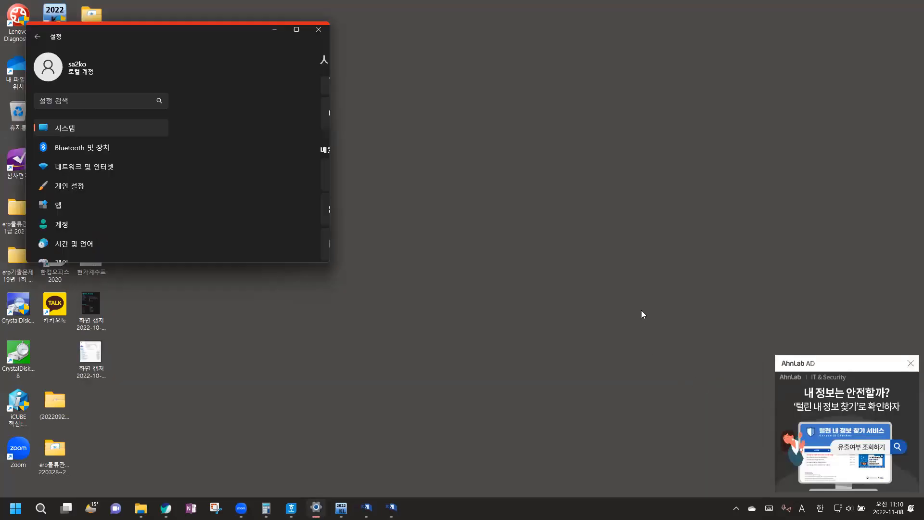
left_click(297, 30)
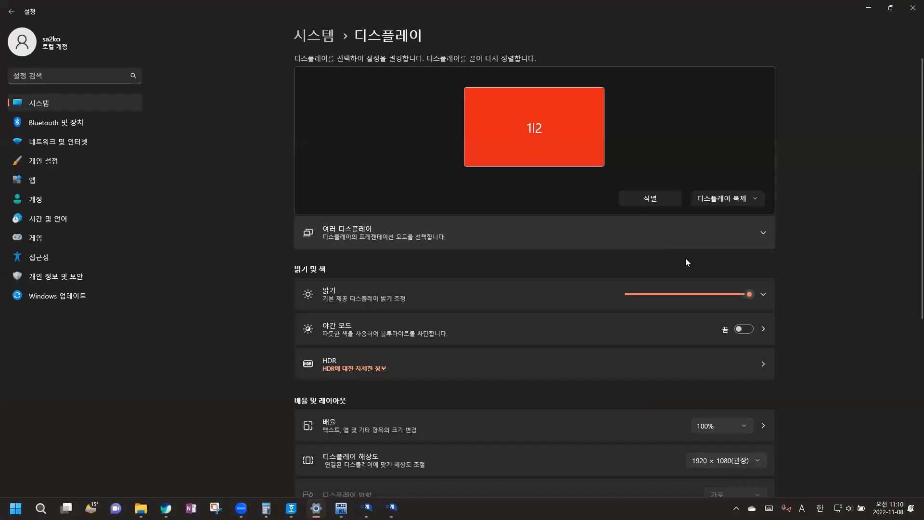
scroll(685, 258, "down", 5)
left_click(720, 259)
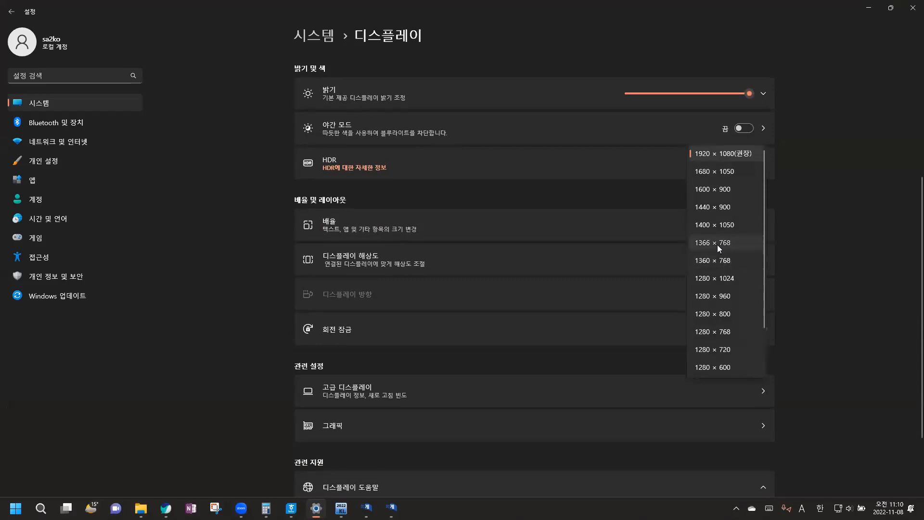
left_click(717, 244)
left_click(403, 276)
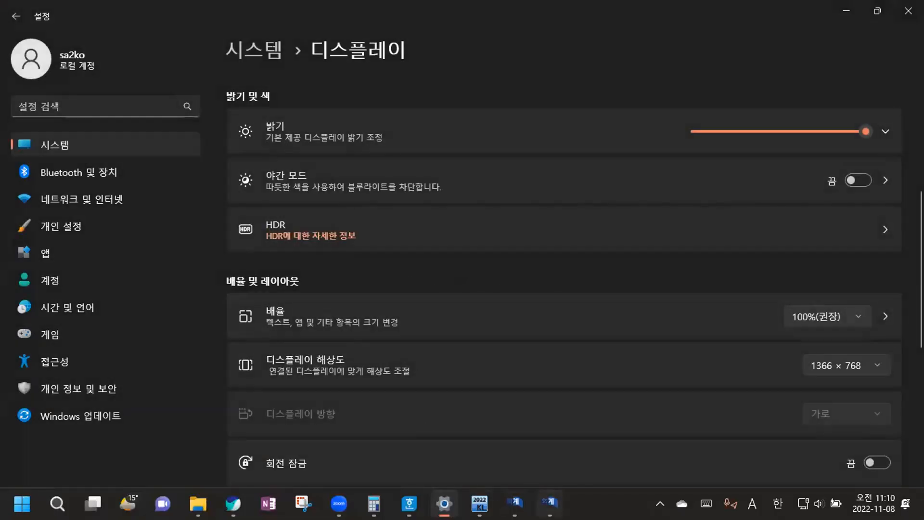
Return to the 결산자료입력 window and set the 대손율 to 3% in its 대손상각 dialog
left_click(550, 503)
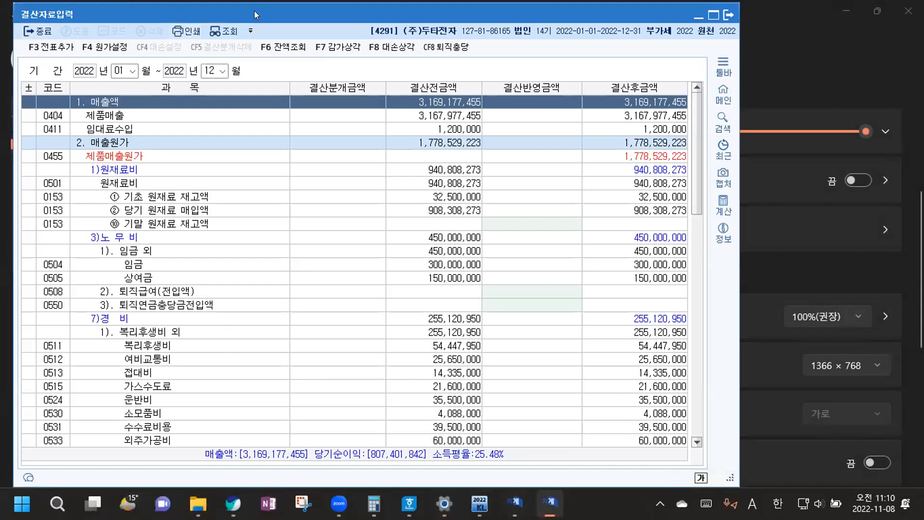
left_click_drag(261, 13, 300, 18)
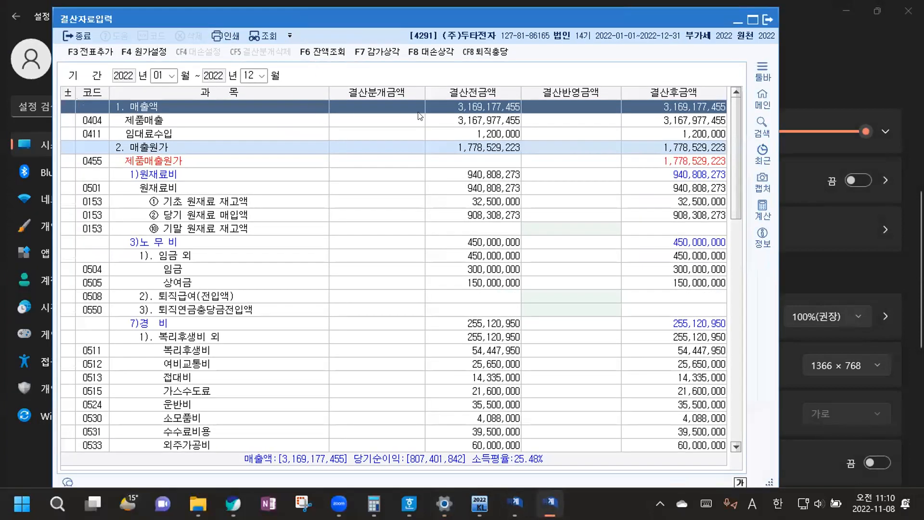
left_click(436, 52)
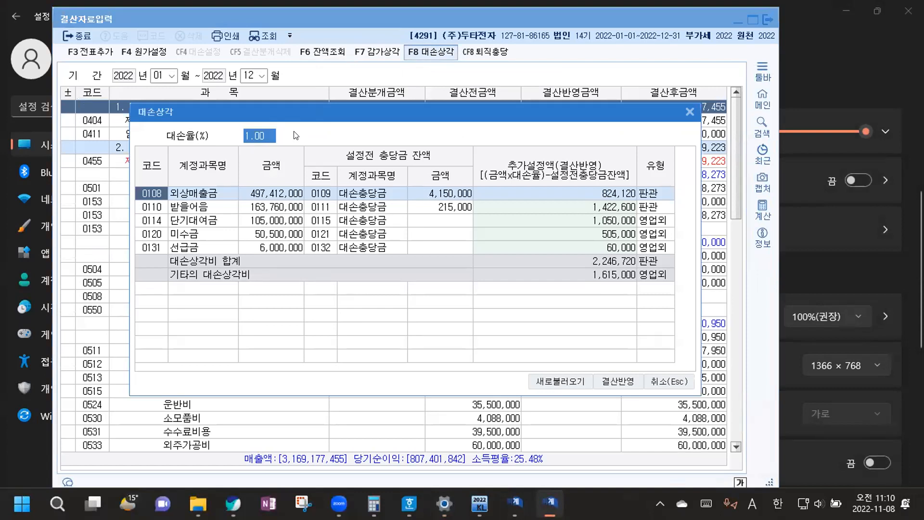
type("3")
key("Return")
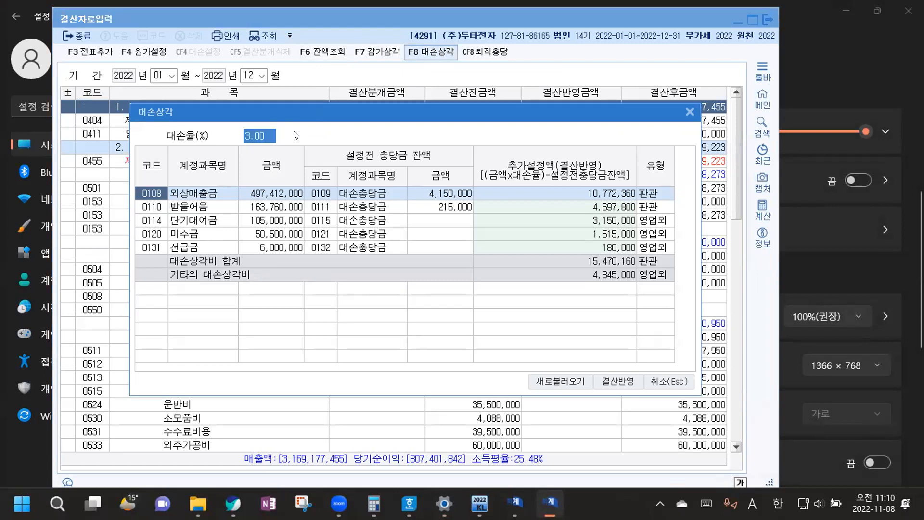
Set the additional allowance of 받을어음, 단기대여금 and 선급금 to 0 and apply the 대손상각 amounts to the closing data
left_click(596, 207)
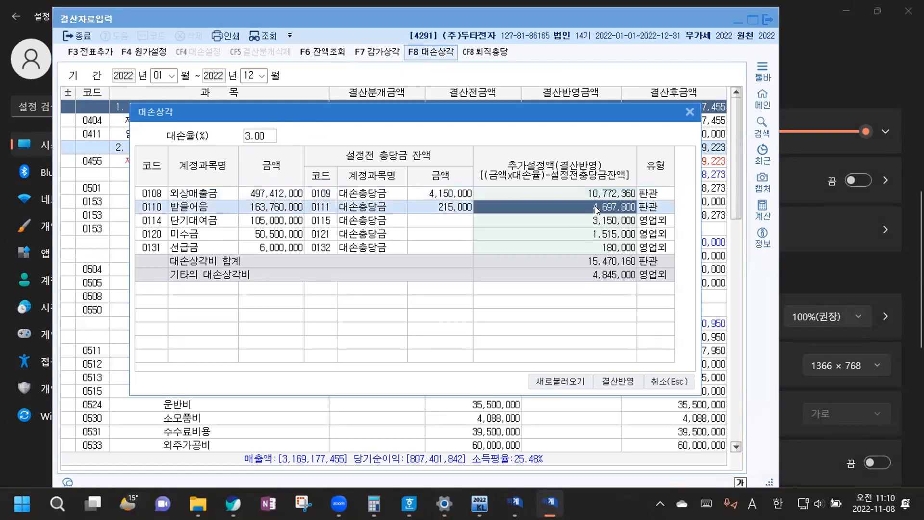
type("0")
key("Return")
type("0")
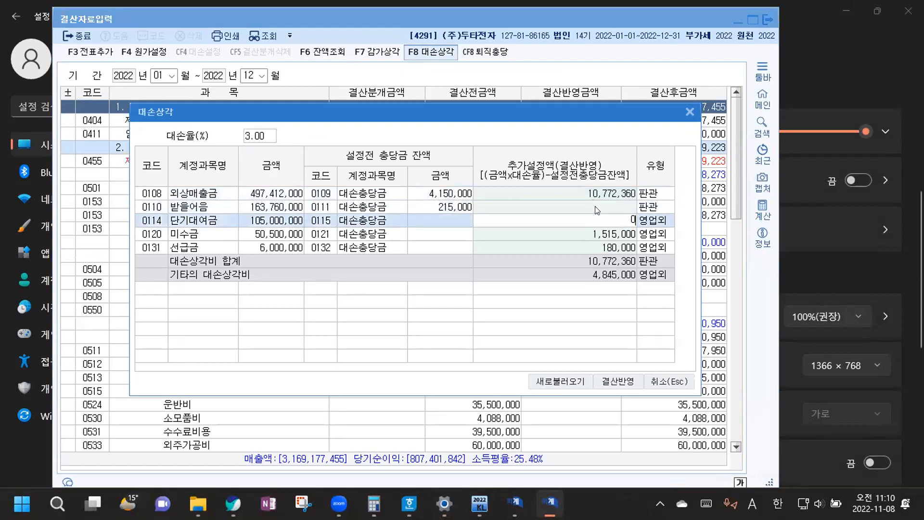
key("Return")
key("Return")
type("0")
key("Return")
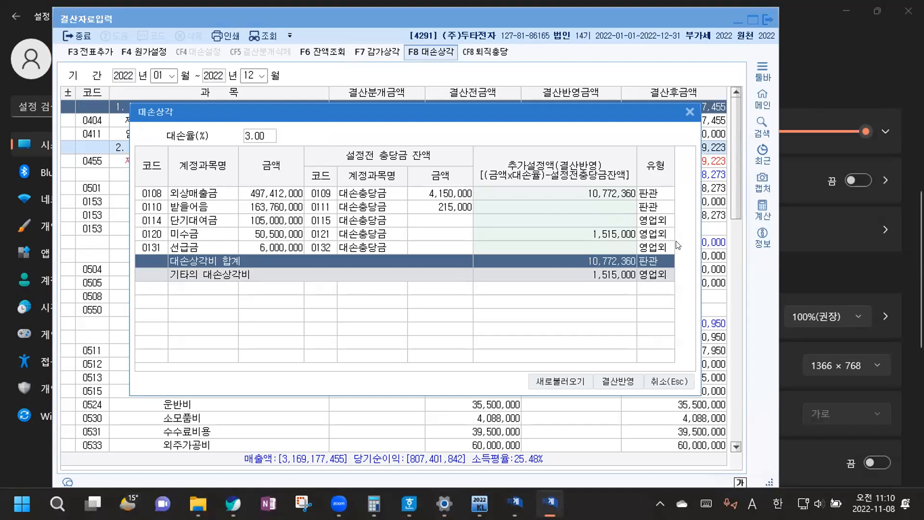
left_click(616, 381)
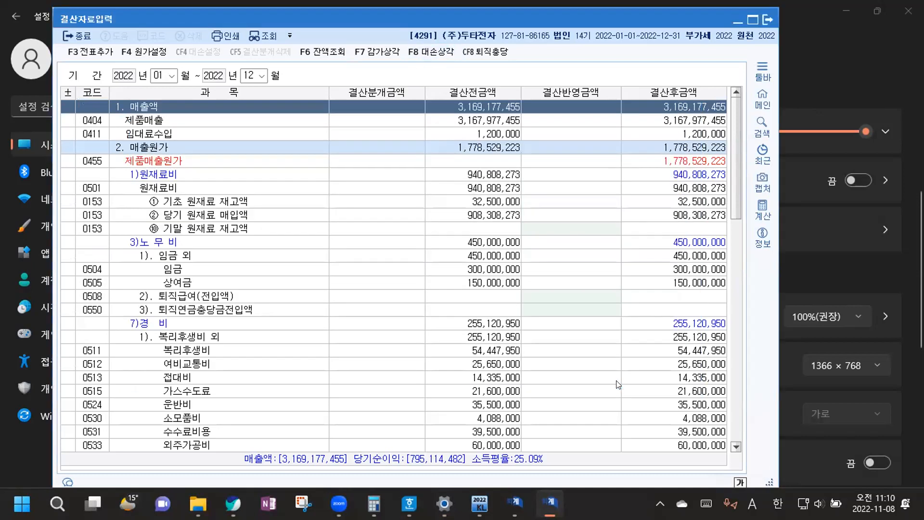
Check the 결산반영금액 entries for 대손상각 on 외상매출금 and 기타의대손상각 on 미수금 in the closing data
left_click(535, 228)
scroll(415, 232, "down", 11)
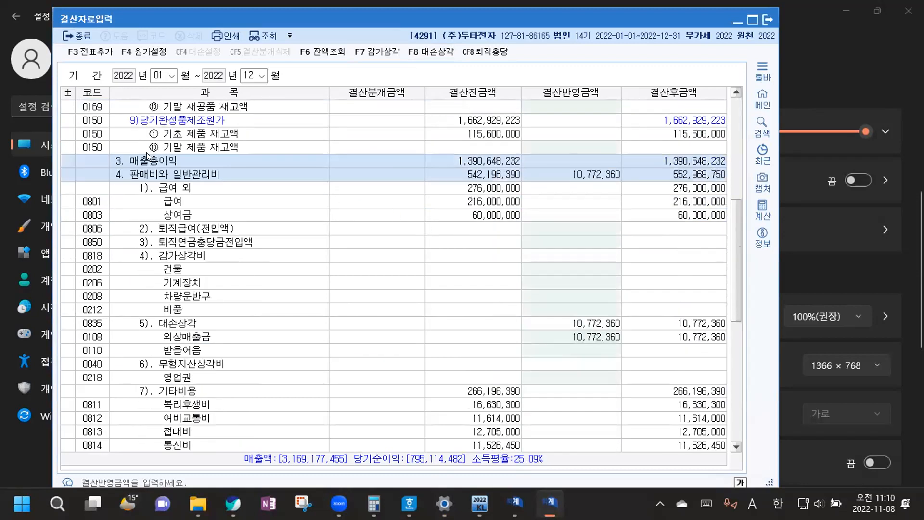
scroll(203, 193, "down", 2)
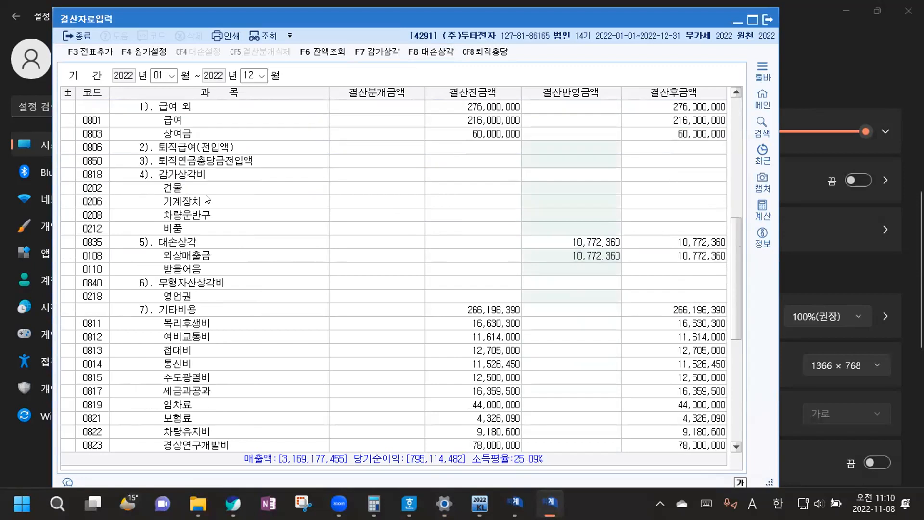
left_click(580, 242)
left_click(585, 255)
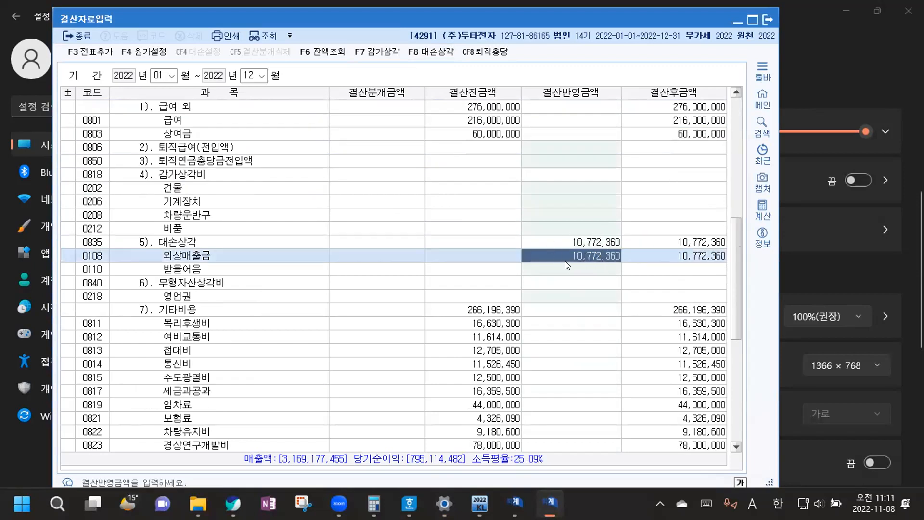
scroll(585, 249, "down", 8)
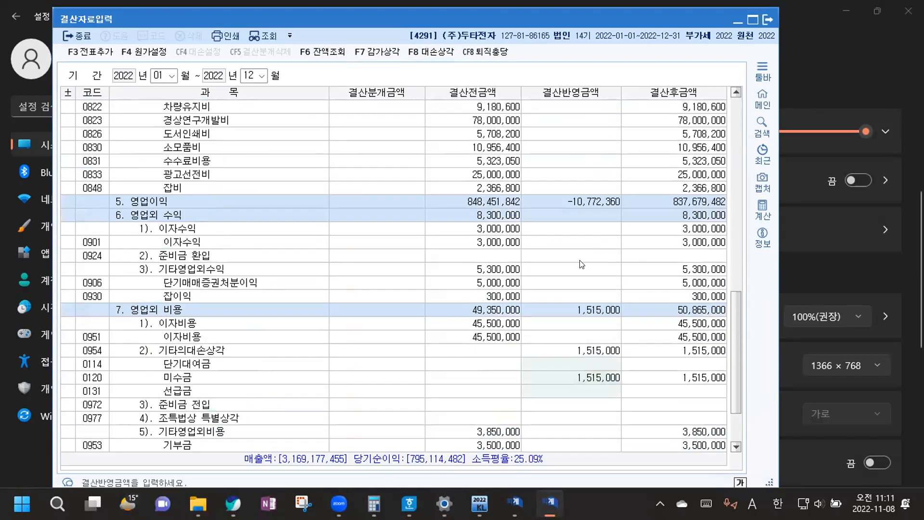
scroll(199, 241, "down", 2)
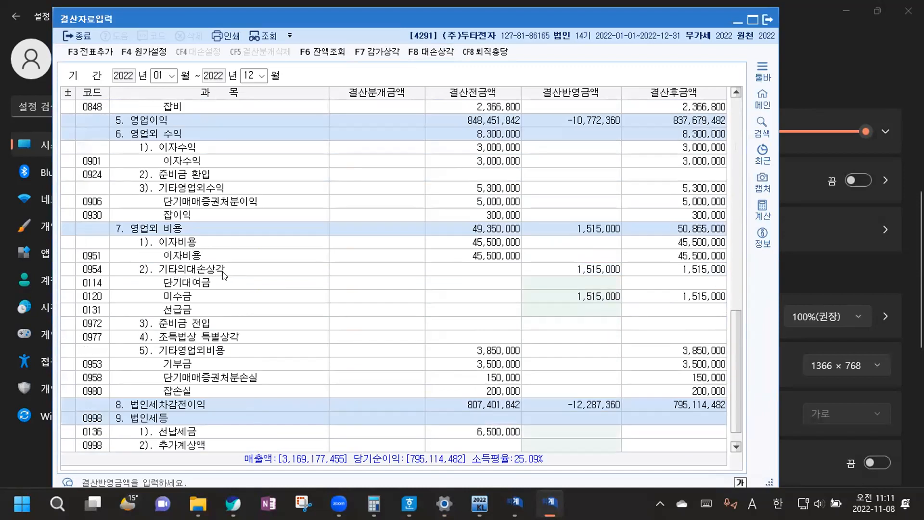
Add the automatic closing entries from the 결산자료입력 data to the general vouchers and confirm the addition
left_click(596, 296)
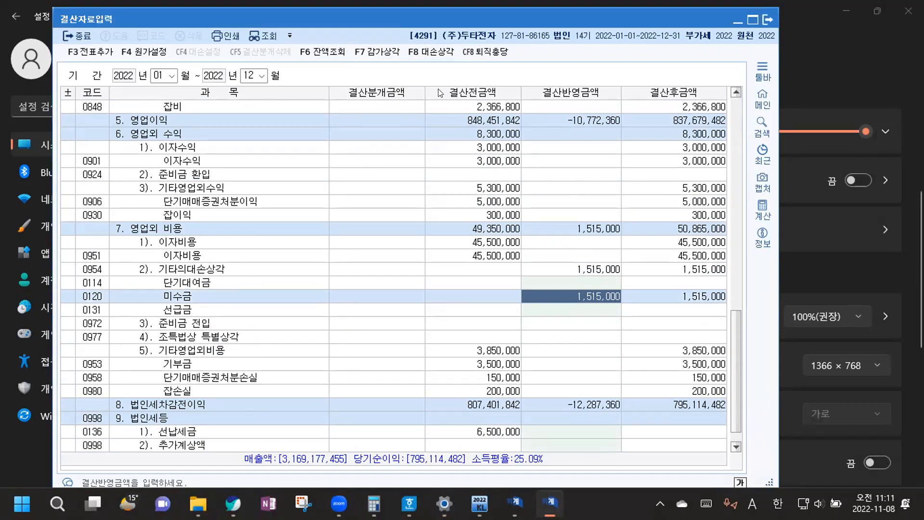
left_click(94, 53)
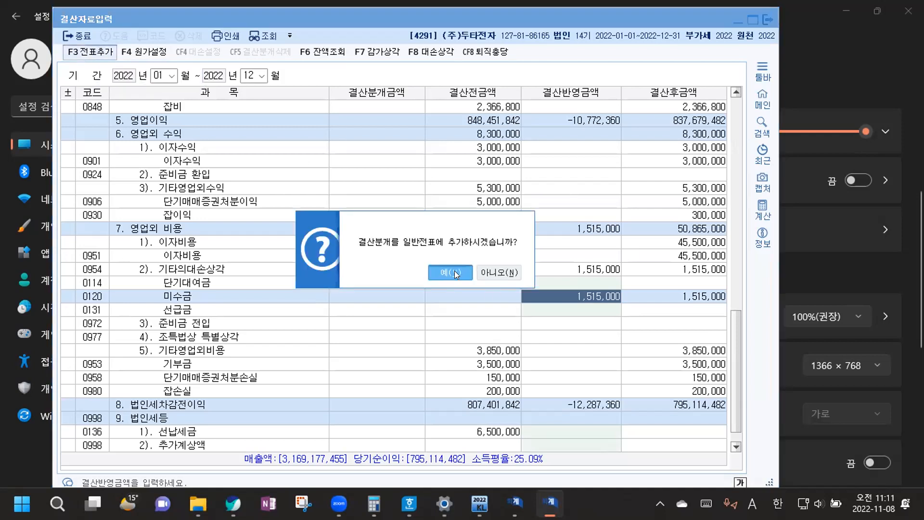
left_click(455, 270)
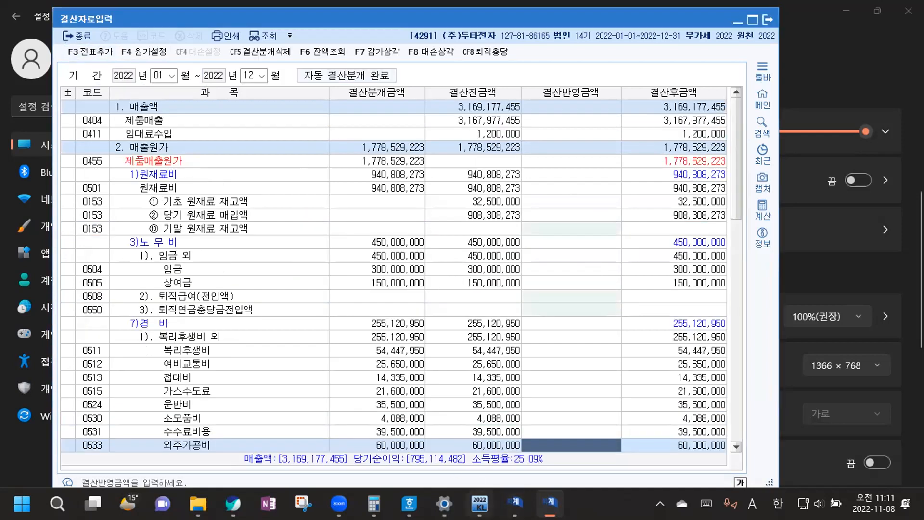
Open 일반전표입력 for December 31, 2022, and switch to the Hangul document to review the answer to question 5
left_click(480, 504)
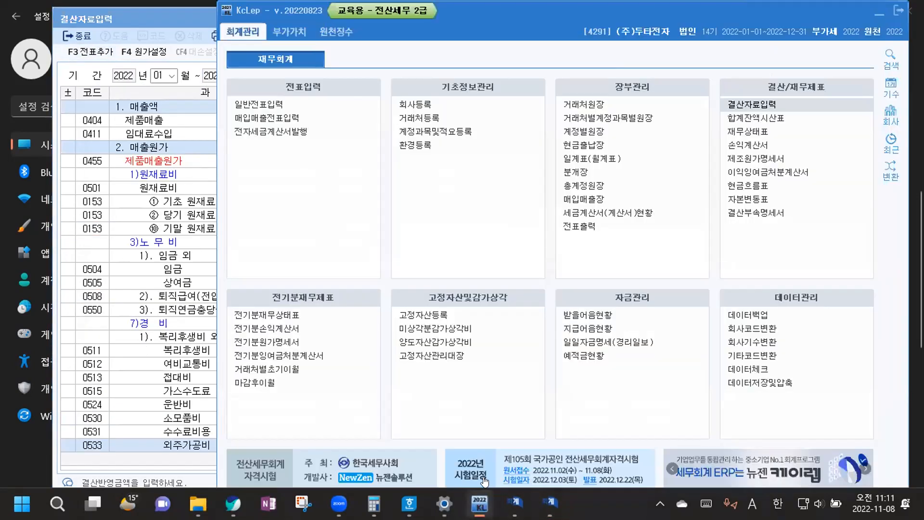
left_click(276, 106)
left_click(105, 71)
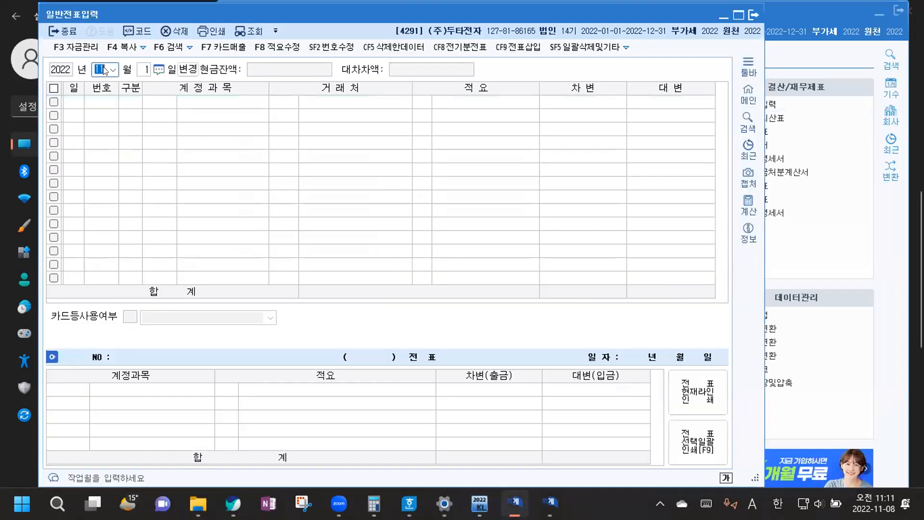
type("12")
key("Return")
type("31")
key("Return")
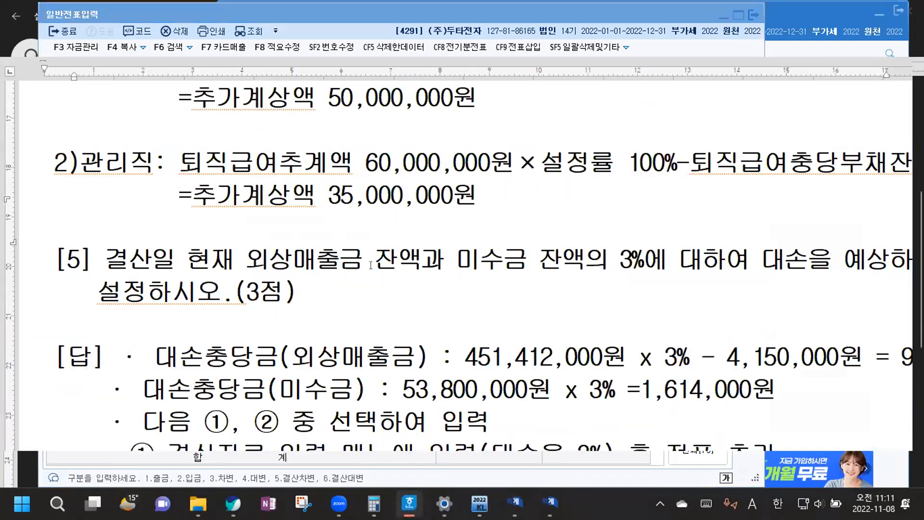
scroll(364, 278, "down", 3)
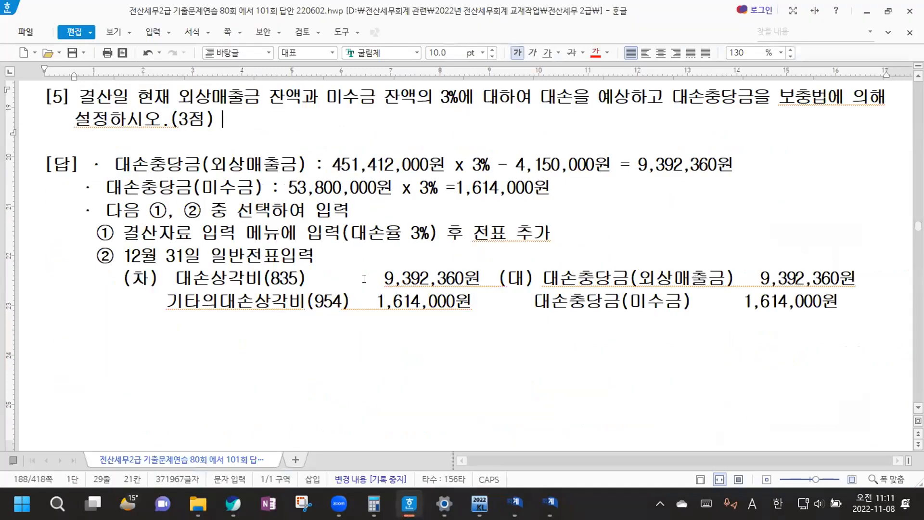